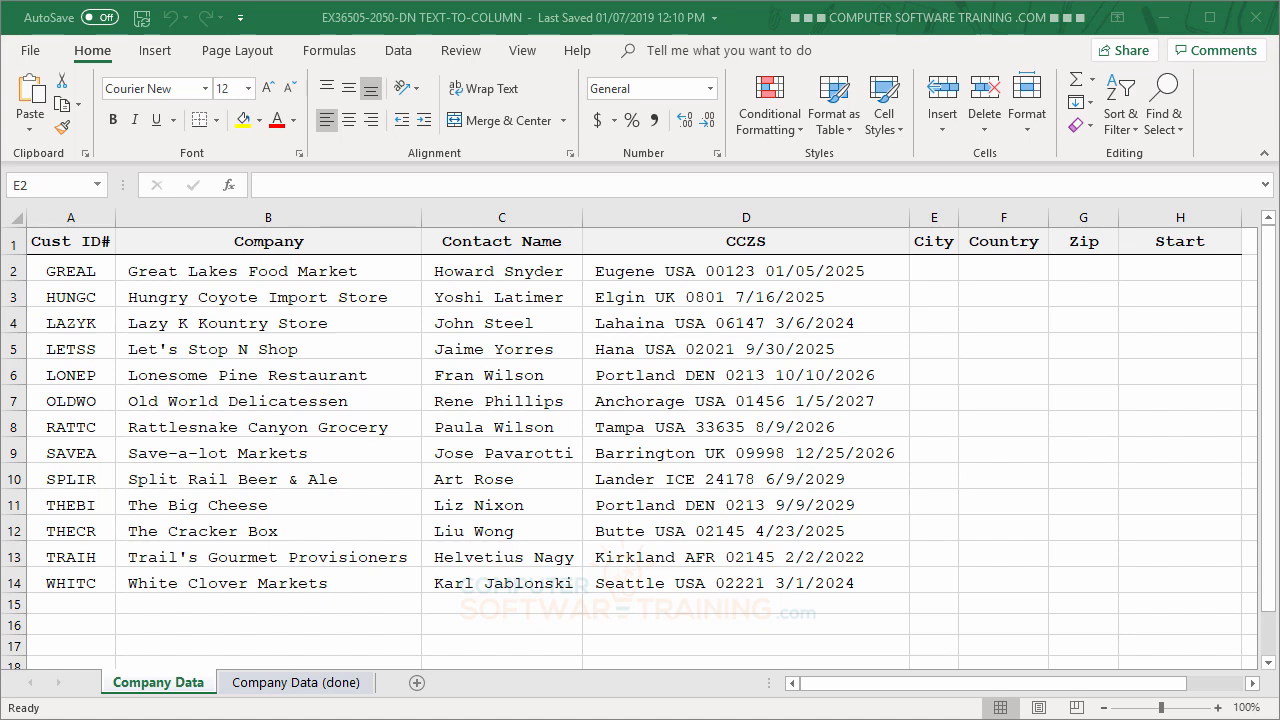
Step: Start Text to Columns on the CCZS data in D2:D14, using the Delimited data type
{"action": "left_click", "coordinate": [400, 55]}
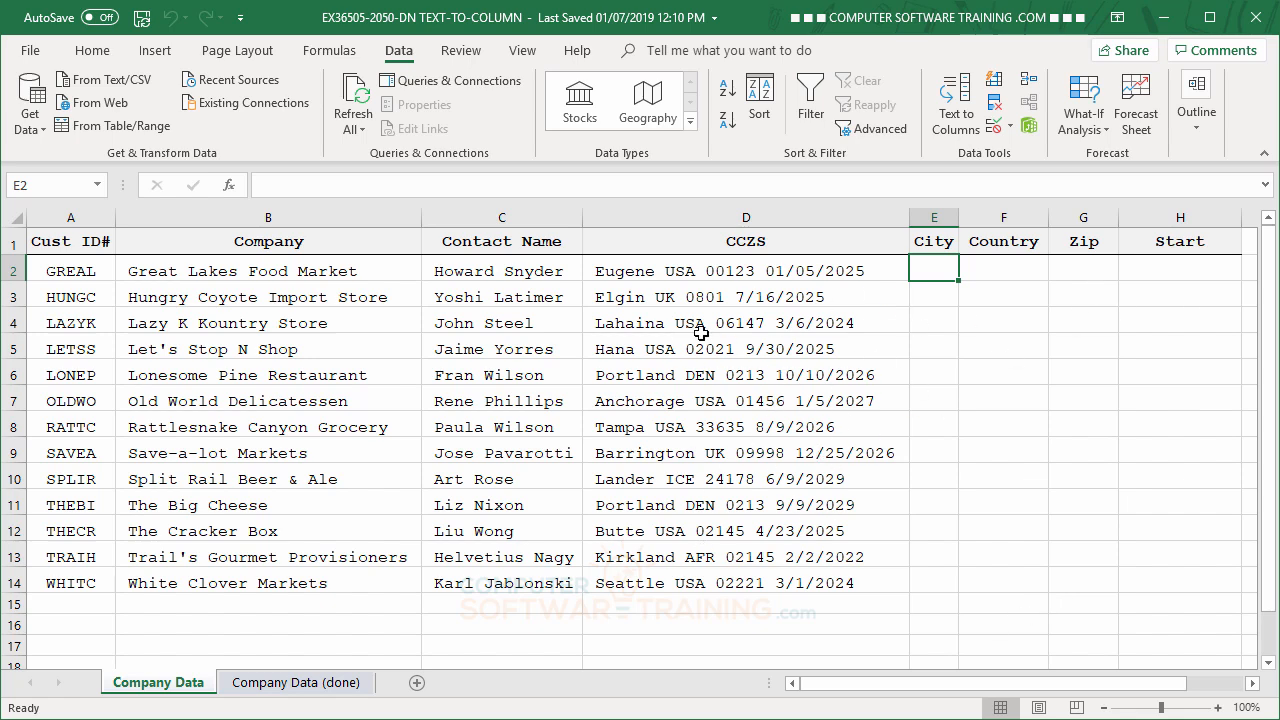
{"action": "left_click_drag", "start_coordinate": [658, 266], "coordinate": [738, 571]}
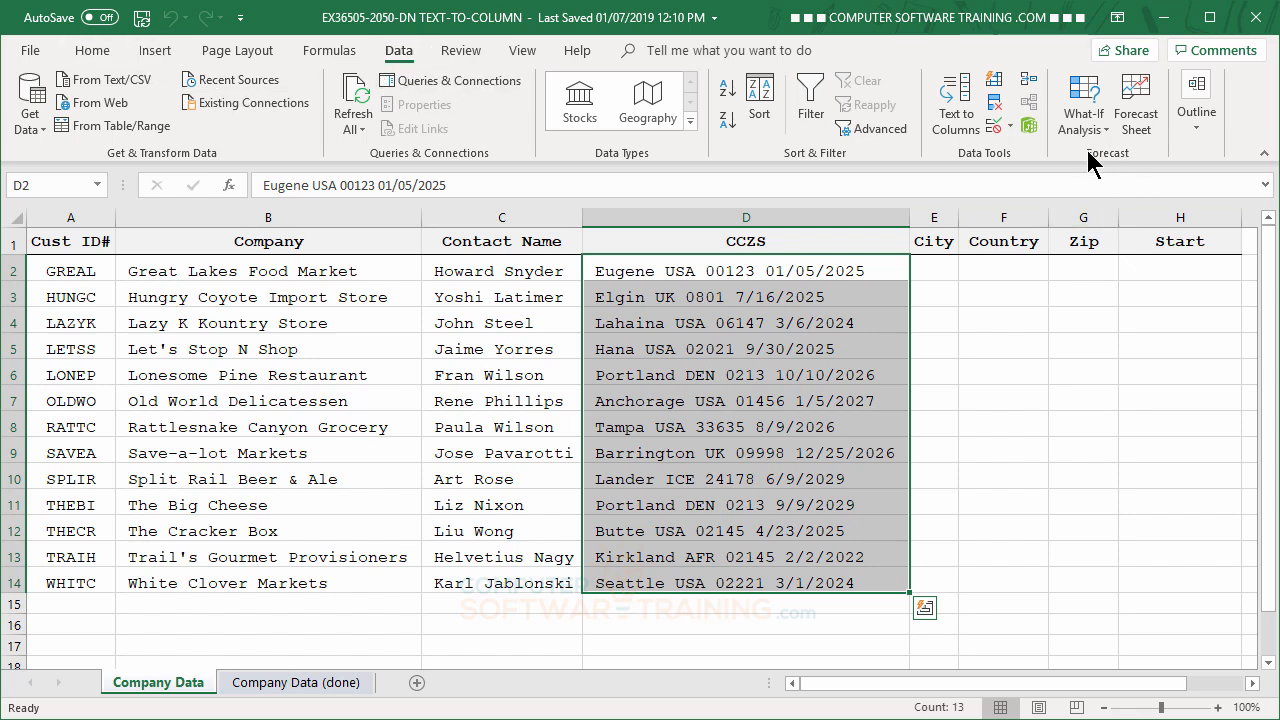
{"action": "left_click", "coordinate": [960, 122]}
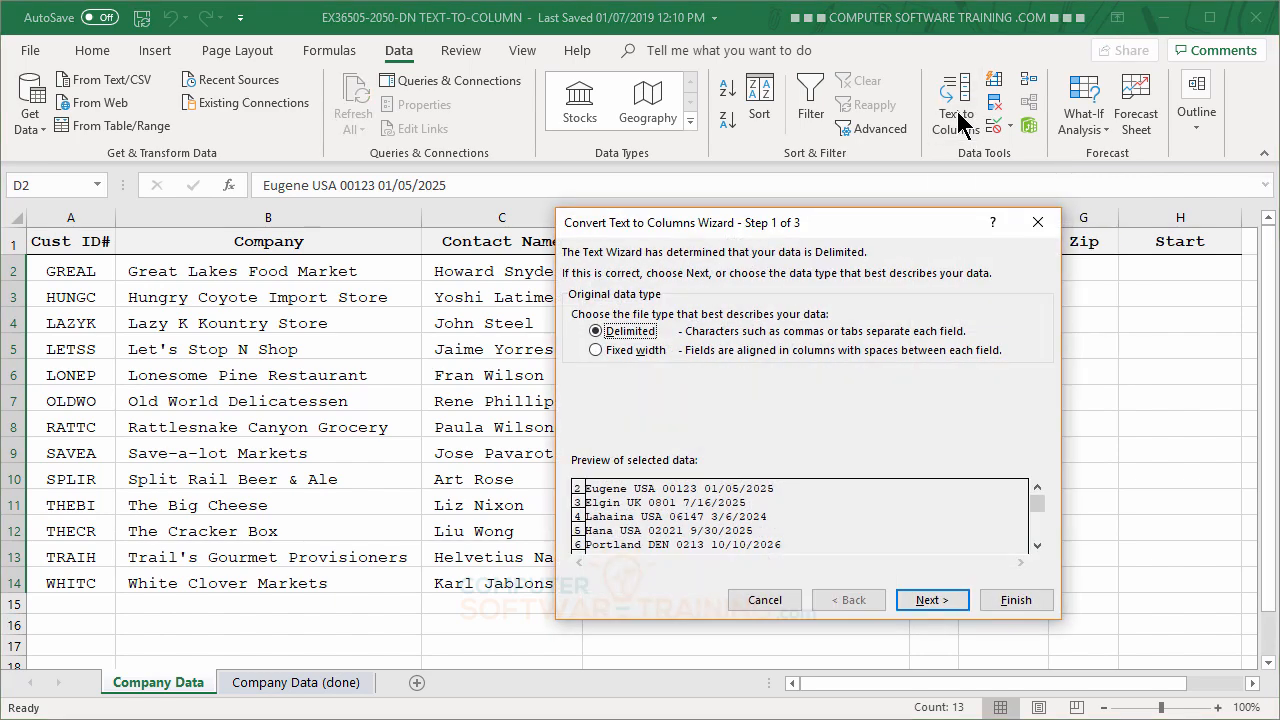
{"action": "left_click_drag", "start_coordinate": [691, 222], "coordinate": [186, 70]}
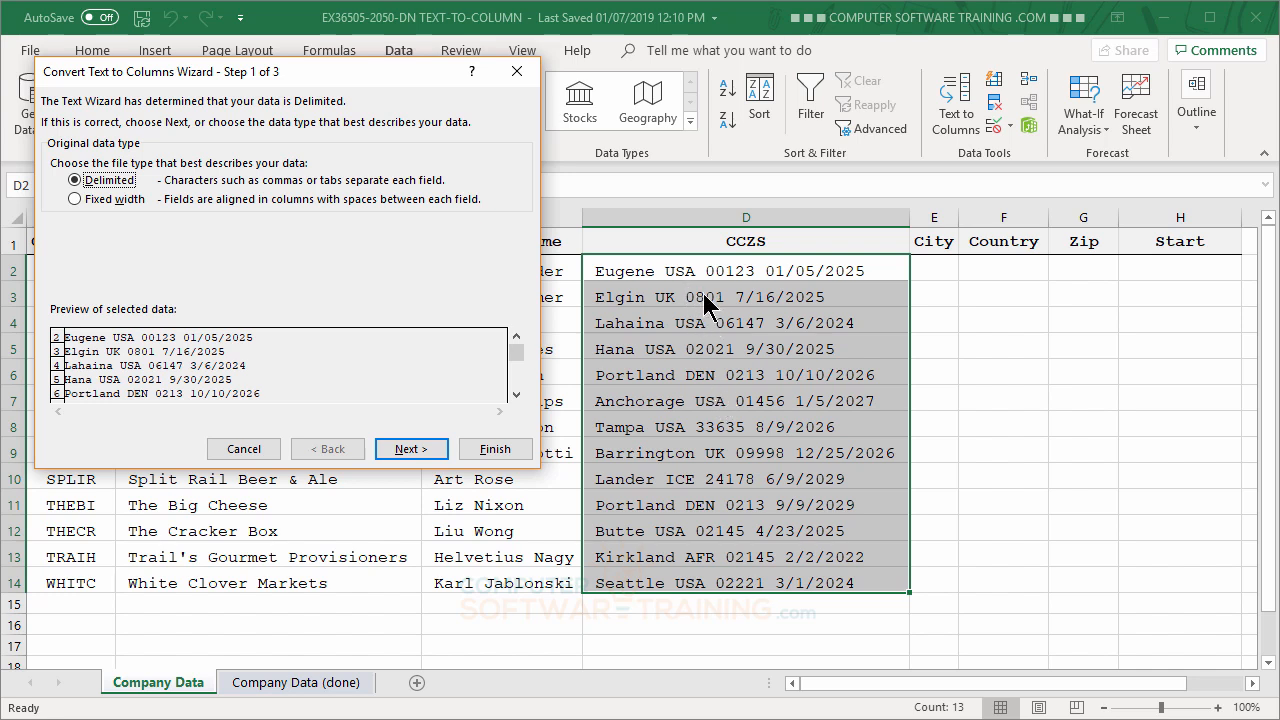
{"action": "left_click", "coordinate": [75, 199]}
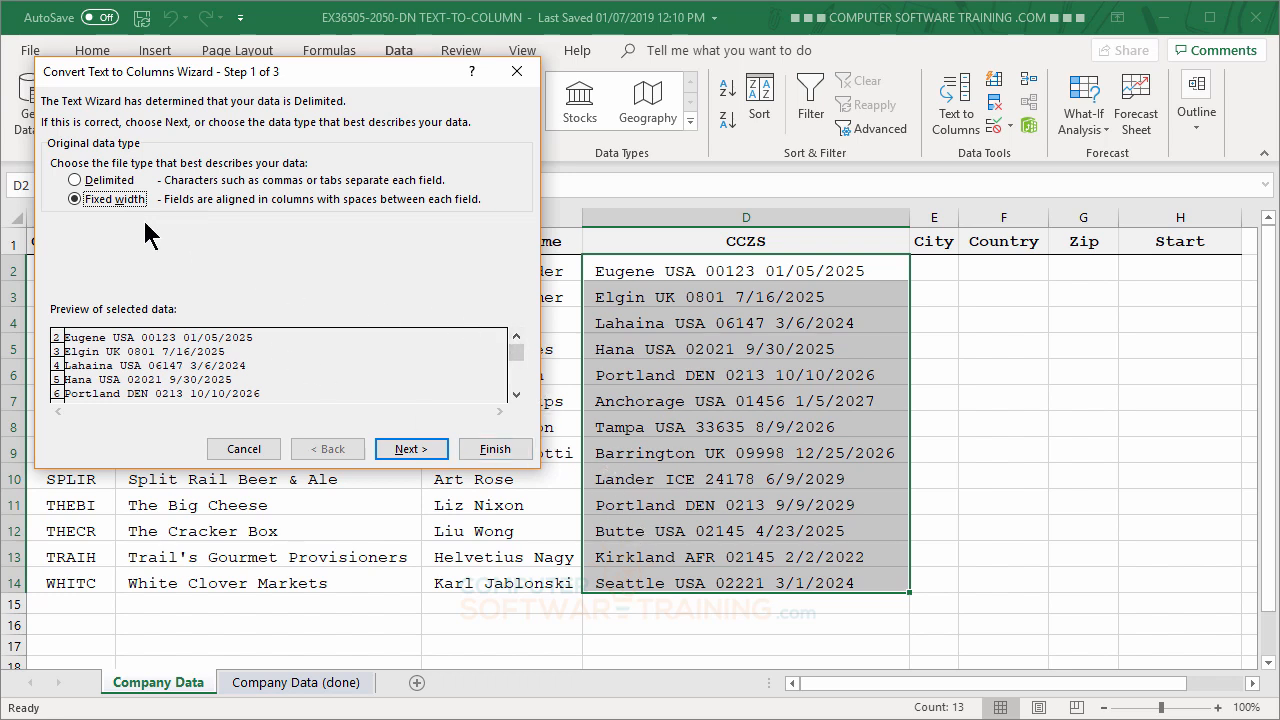
{"action": "left_click", "coordinate": [75, 180]}
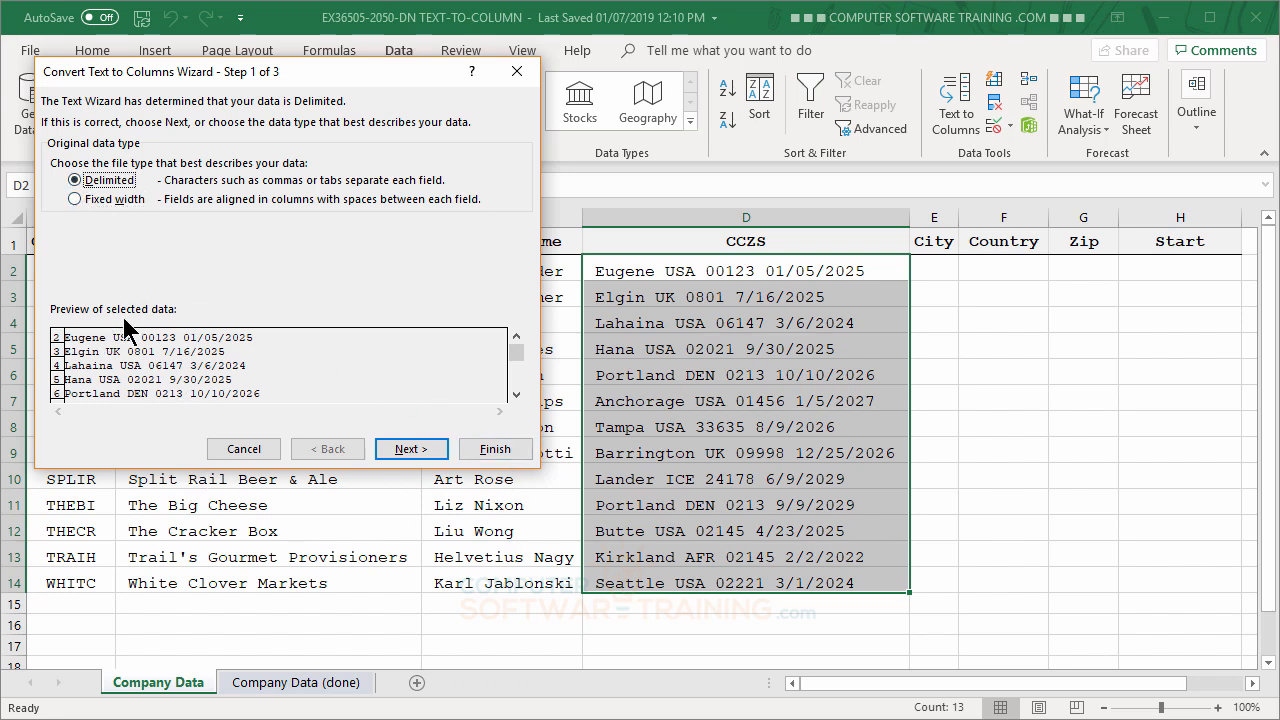
{"action": "left_click", "coordinate": [418, 452]}
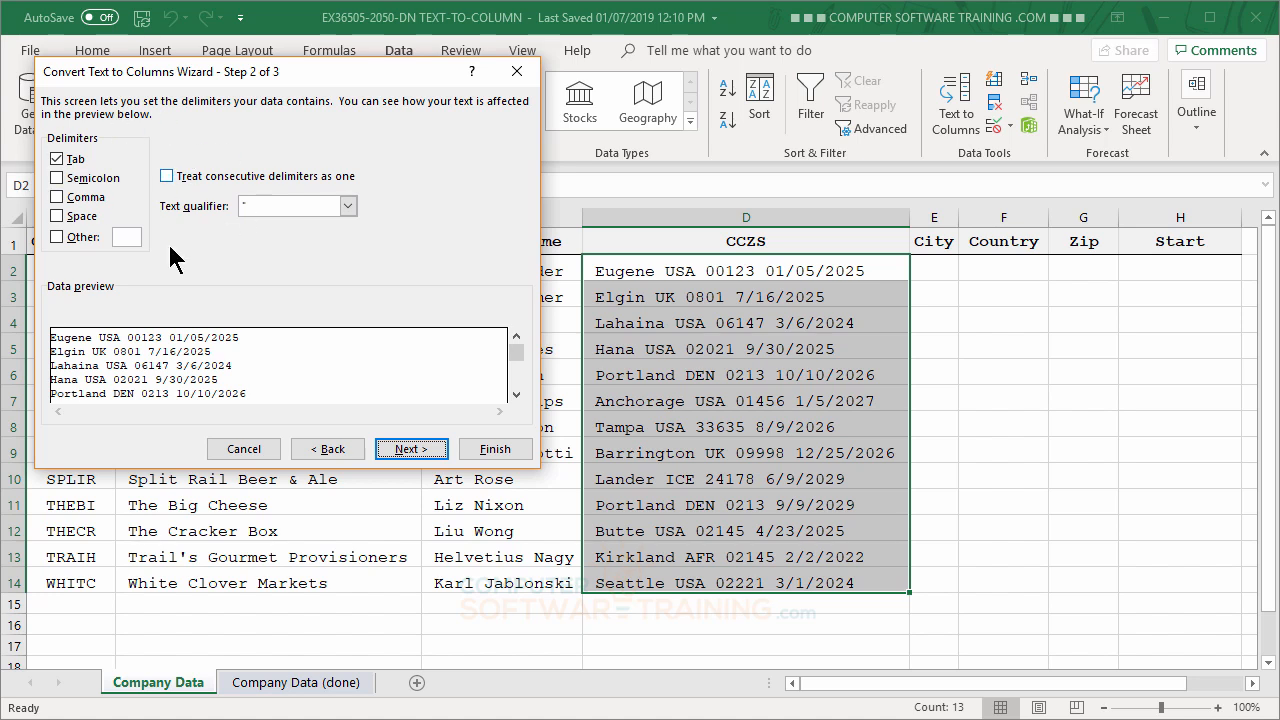
Step: Split the CCZS text at spaces only, with Tab excluded as a delimiter
{"action": "left_click", "coordinate": [56, 160]}
{"action": "left_click", "coordinate": [56, 216]}
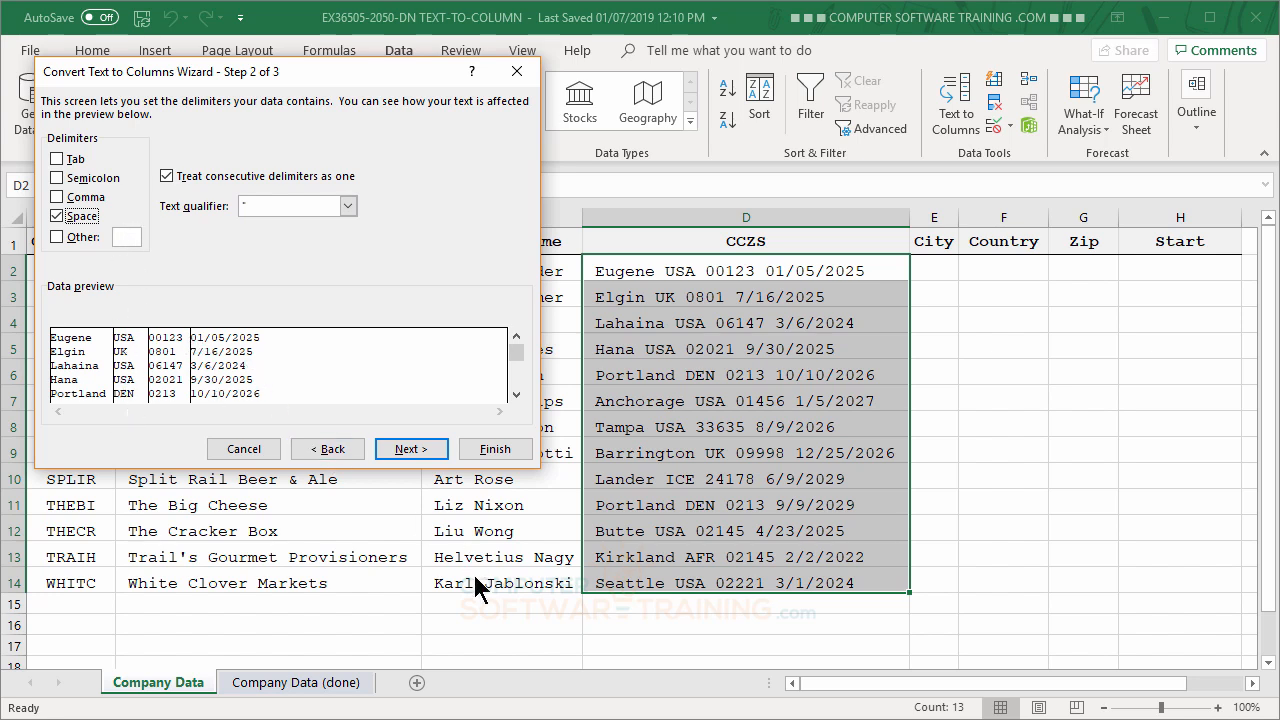
{"action": "left_click", "coordinate": [409, 450]}
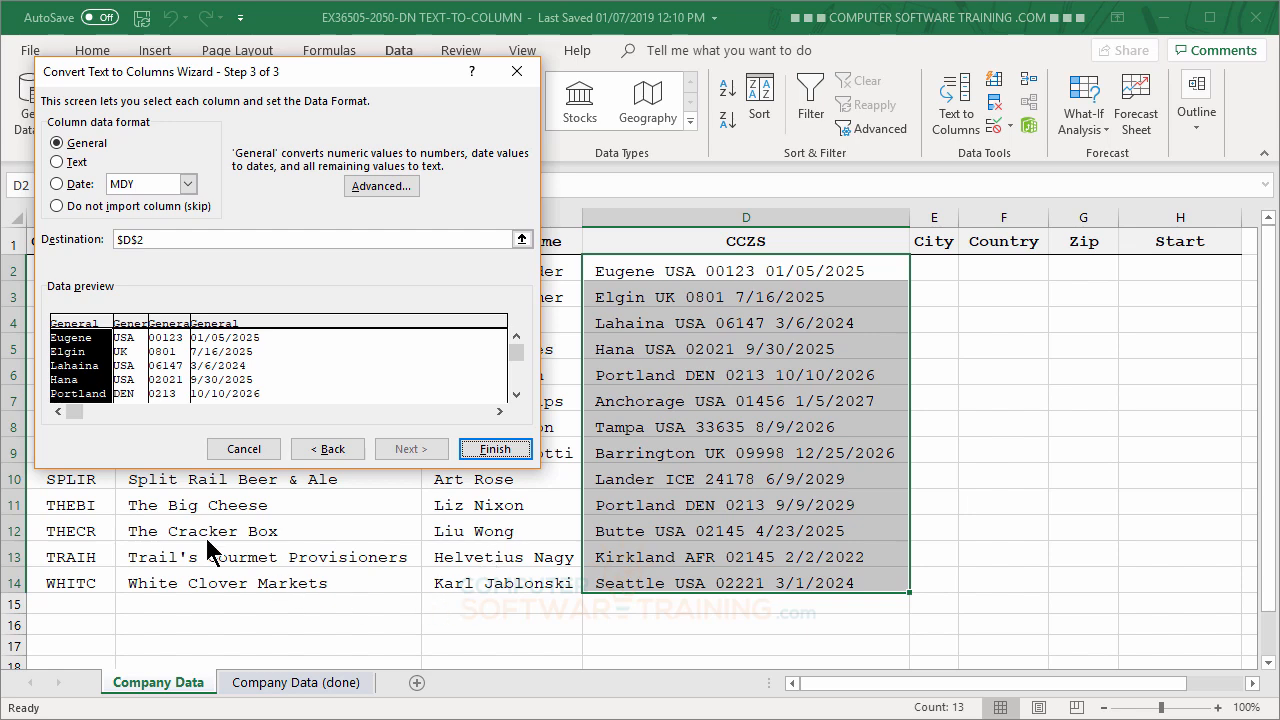
{"action": "left_click", "coordinate": [132, 366]}
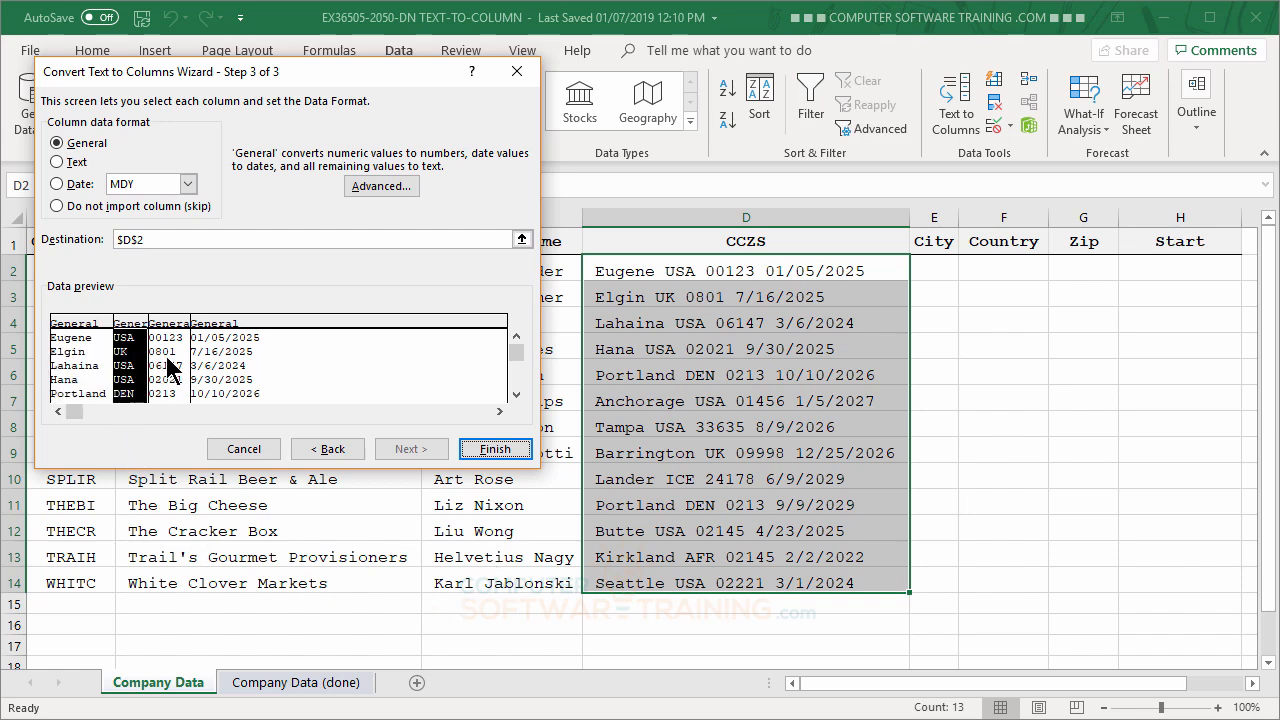
{"action": "left_click", "coordinate": [172, 366]}
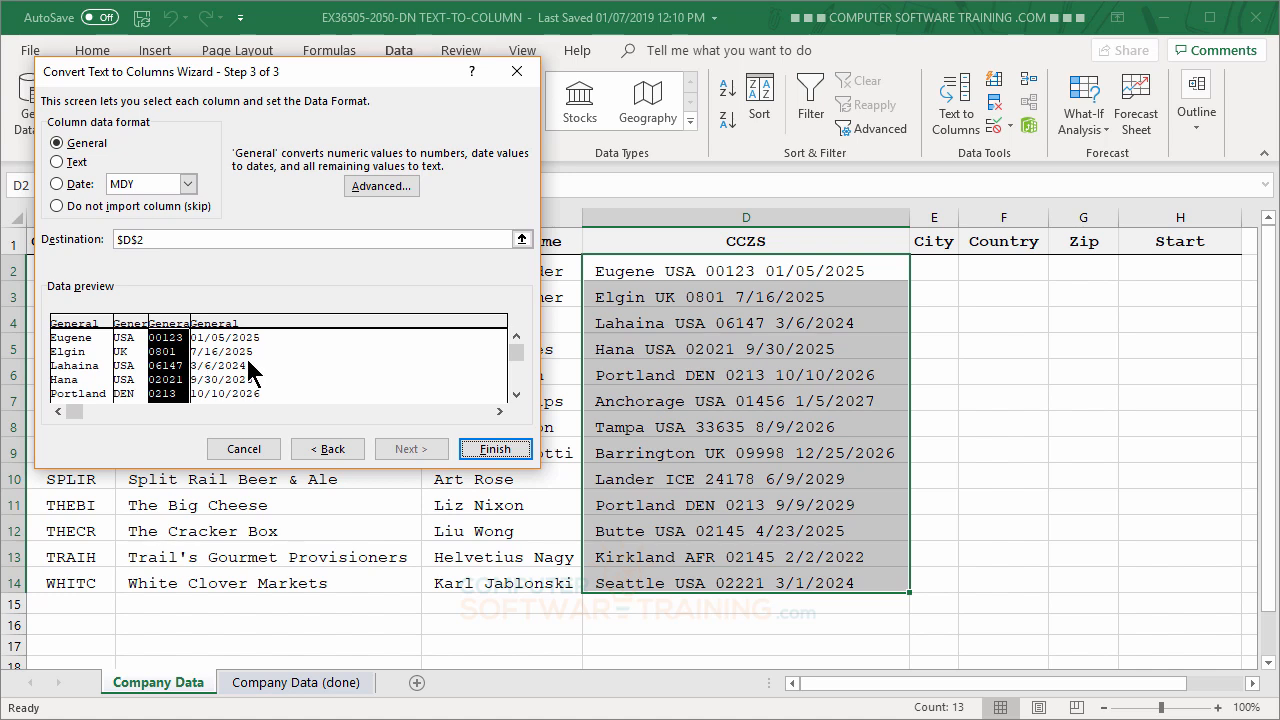
{"action": "left_click", "coordinate": [246, 356]}
{"action": "left_click", "coordinate": [171, 358]}
{"action": "left_click", "coordinate": [131, 358]}
Step: Format the city, country and zip columns of the split as Text and the date column as Date MDY
{"action": "left_click", "coordinate": [82, 368]}
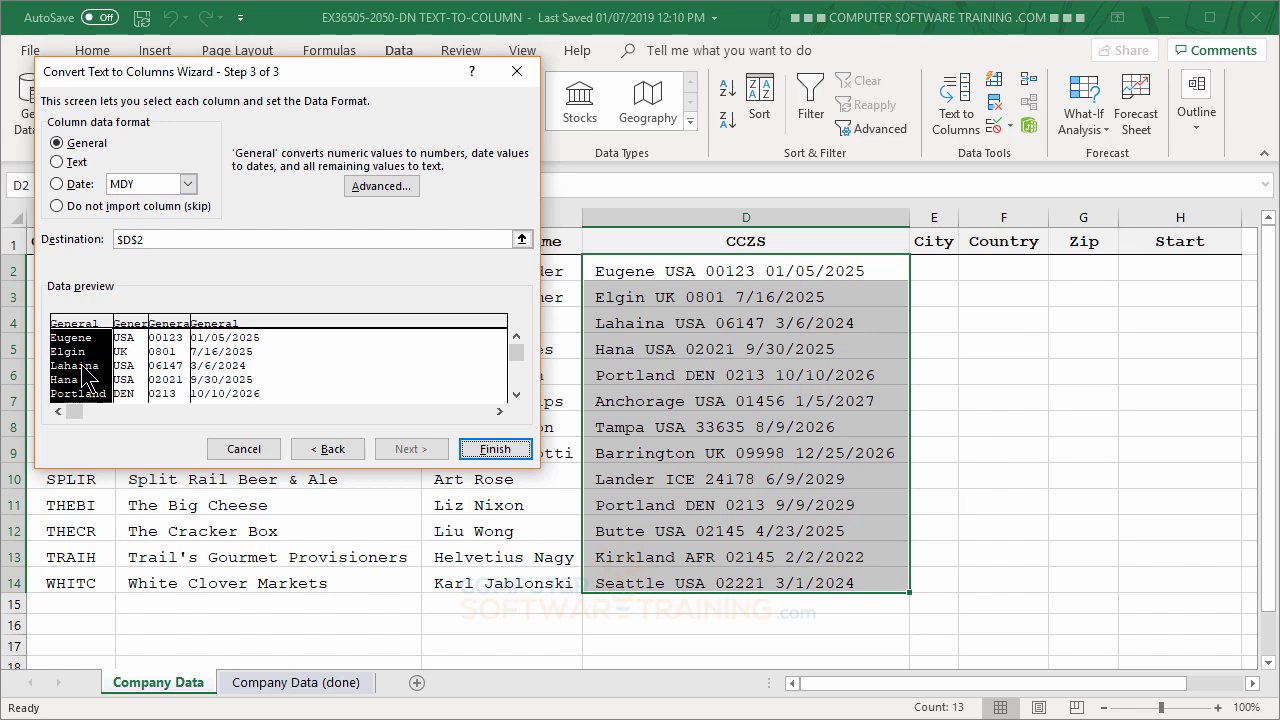
{"action": "left_click", "coordinate": [58, 162]}
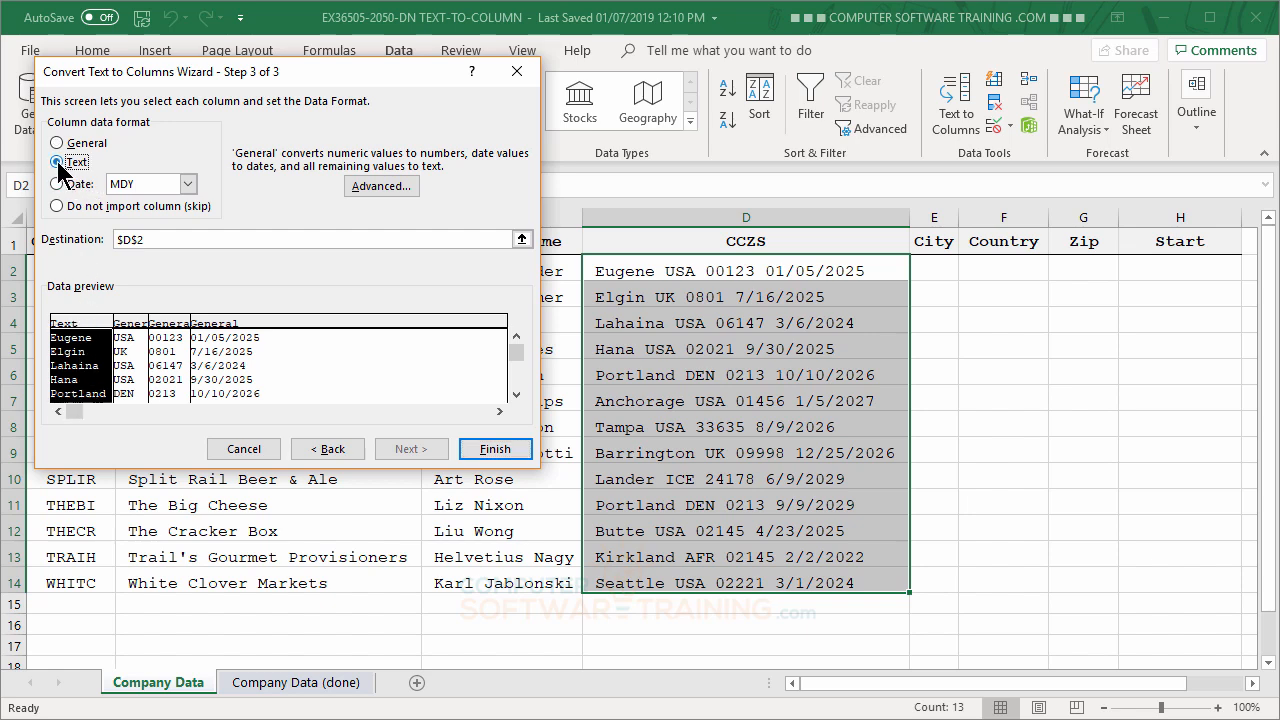
{"action": "left_click", "coordinate": [126, 376]}
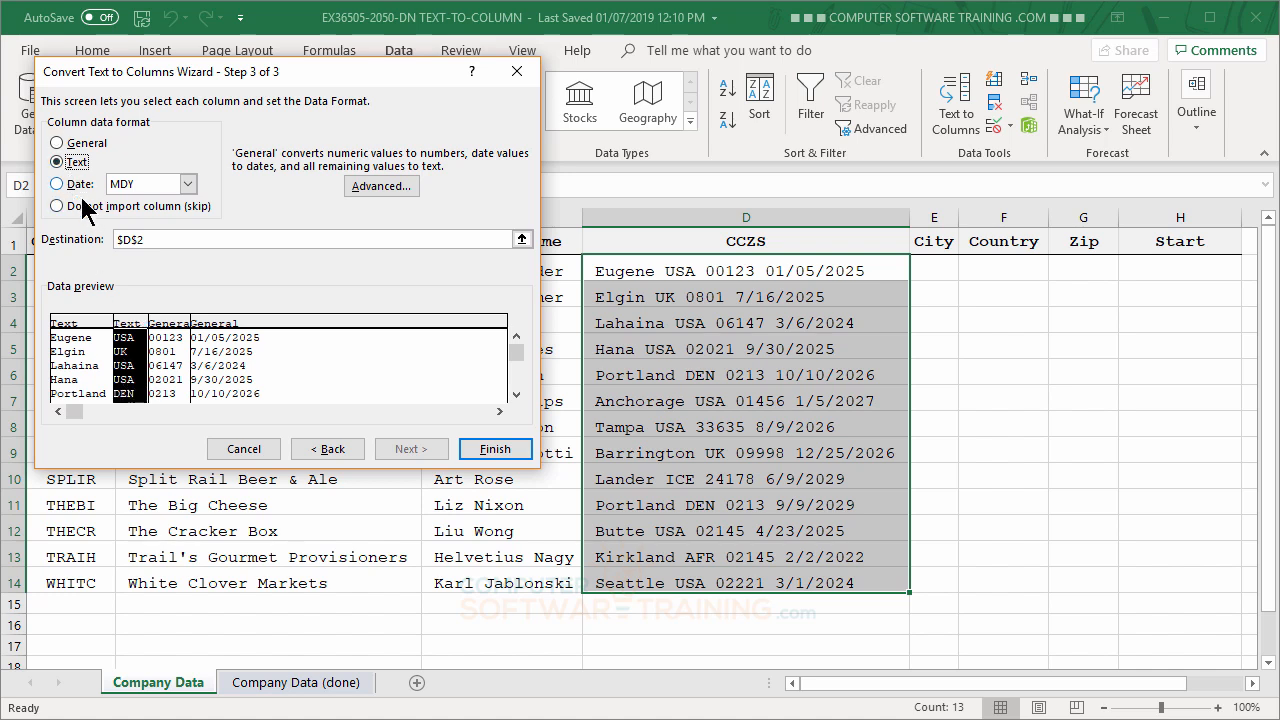
{"action": "left_click", "coordinate": [170, 385]}
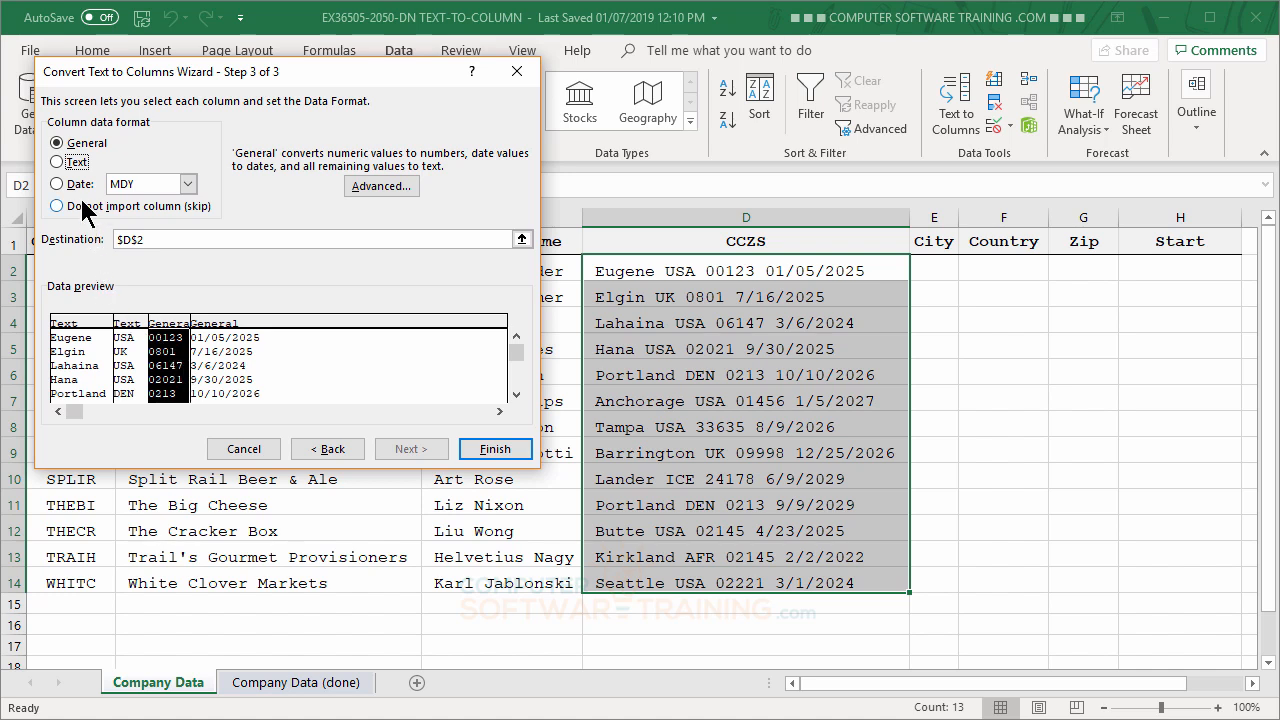
{"action": "left_click", "coordinate": [57, 162]}
{"action": "left_click", "coordinate": [229, 372]}
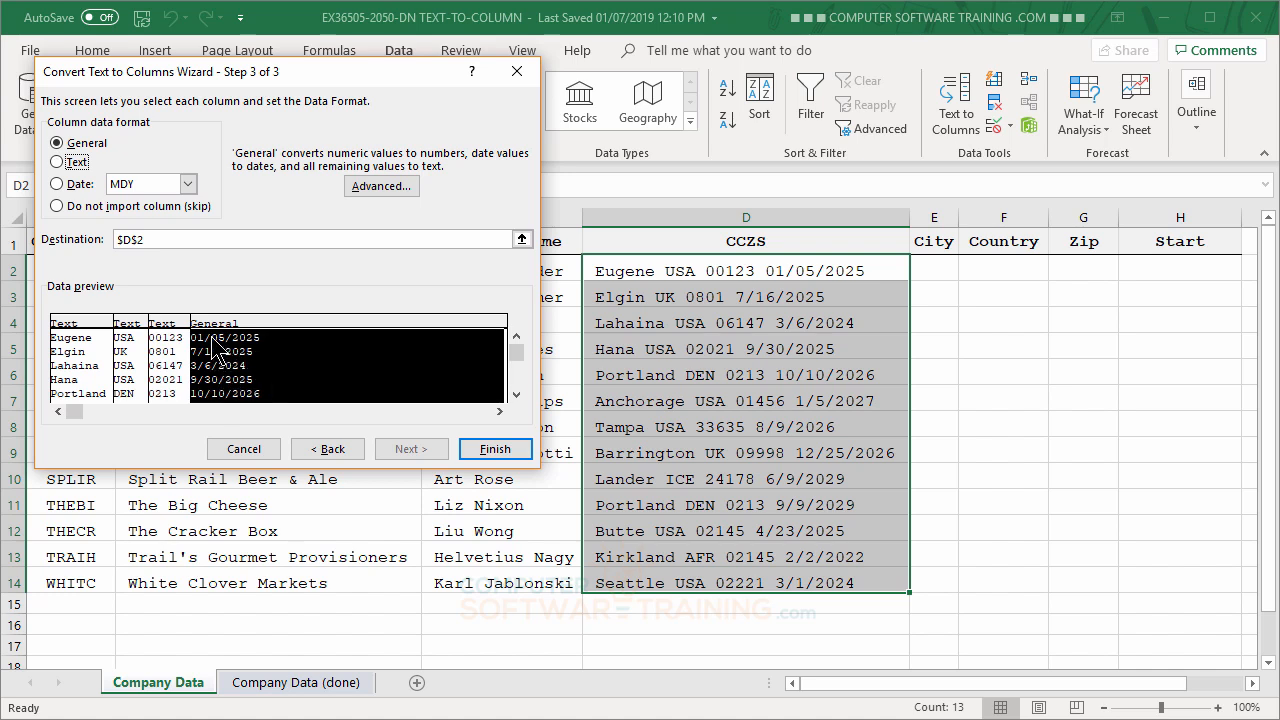
{"action": "left_click", "coordinate": [57, 184]}
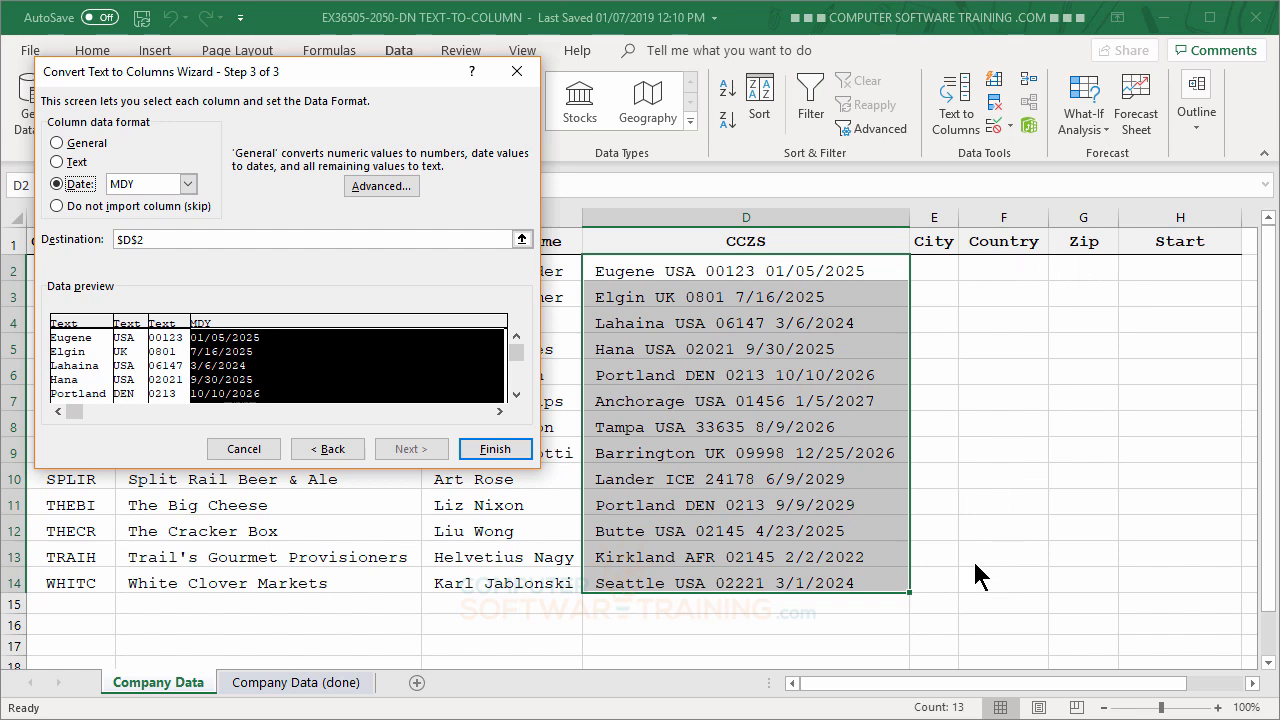
Step: Set the destination of the split data to cell E2 and finish the conversion
{"action": "double_click", "coordinate": [127, 240]}
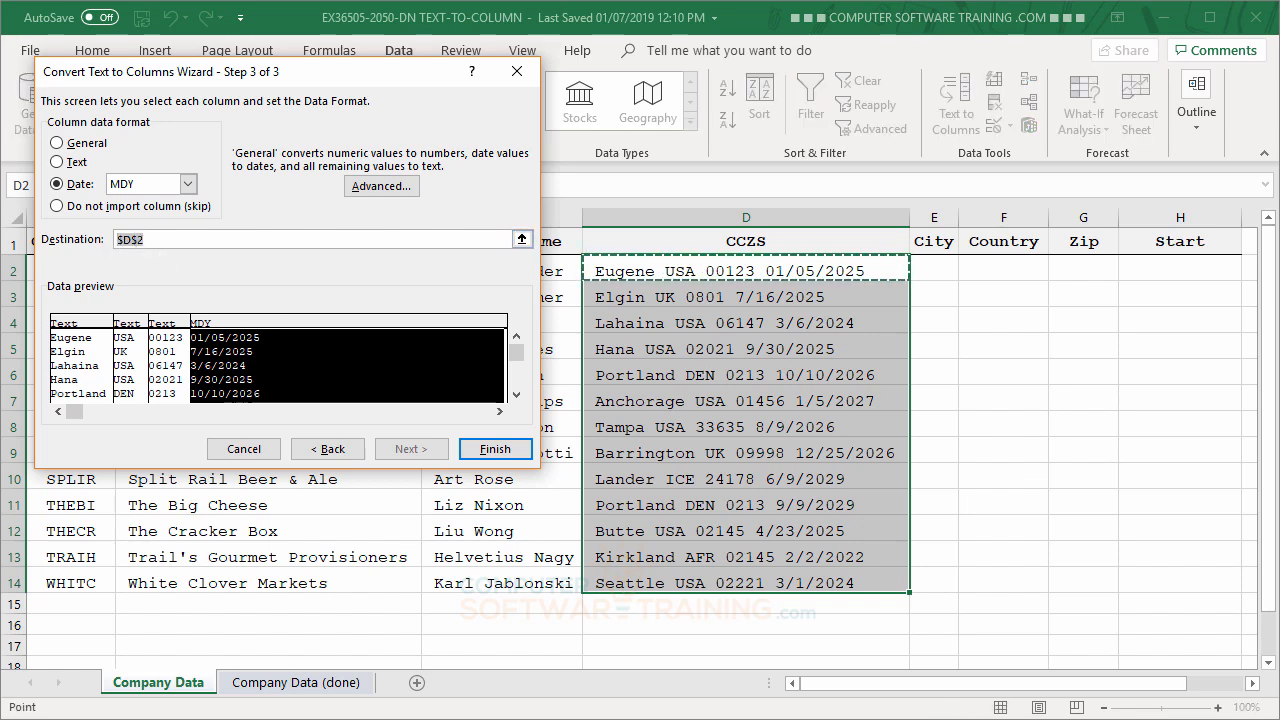
{"action": "left_click", "coordinate": [937, 271]}
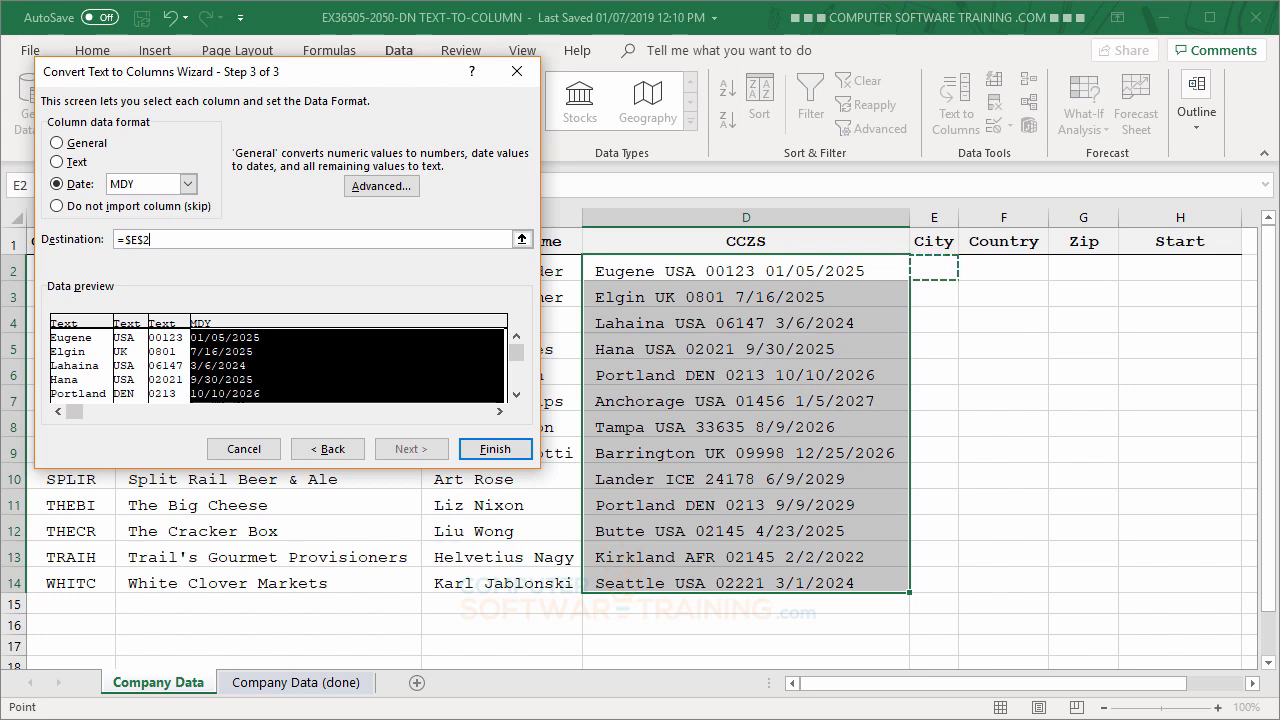
{"action": "left_click", "coordinate": [493, 449]}
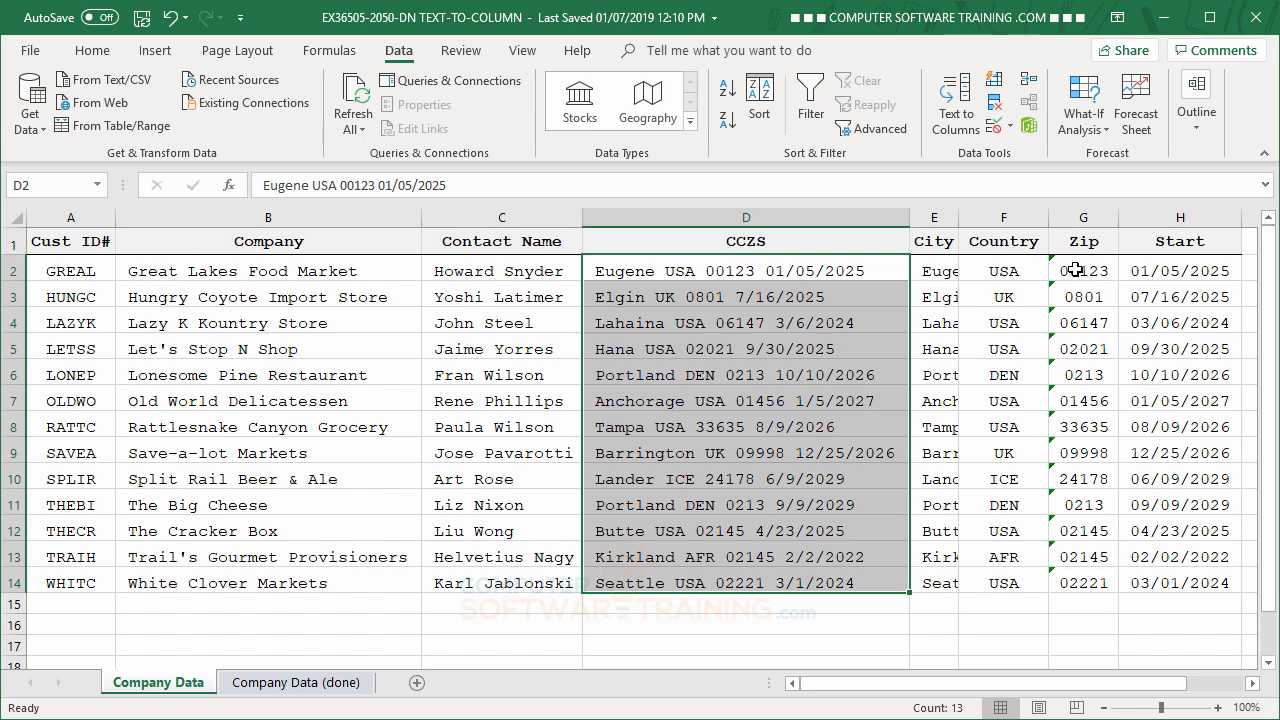
Step: Ignore the number-stored-as-text error for the Zip values in G2:G14
{"action": "left_click", "coordinate": [1075, 270]}
{"action": "left_click_drag", "start_coordinate": [1075, 268], "coordinate": [1099, 582]}
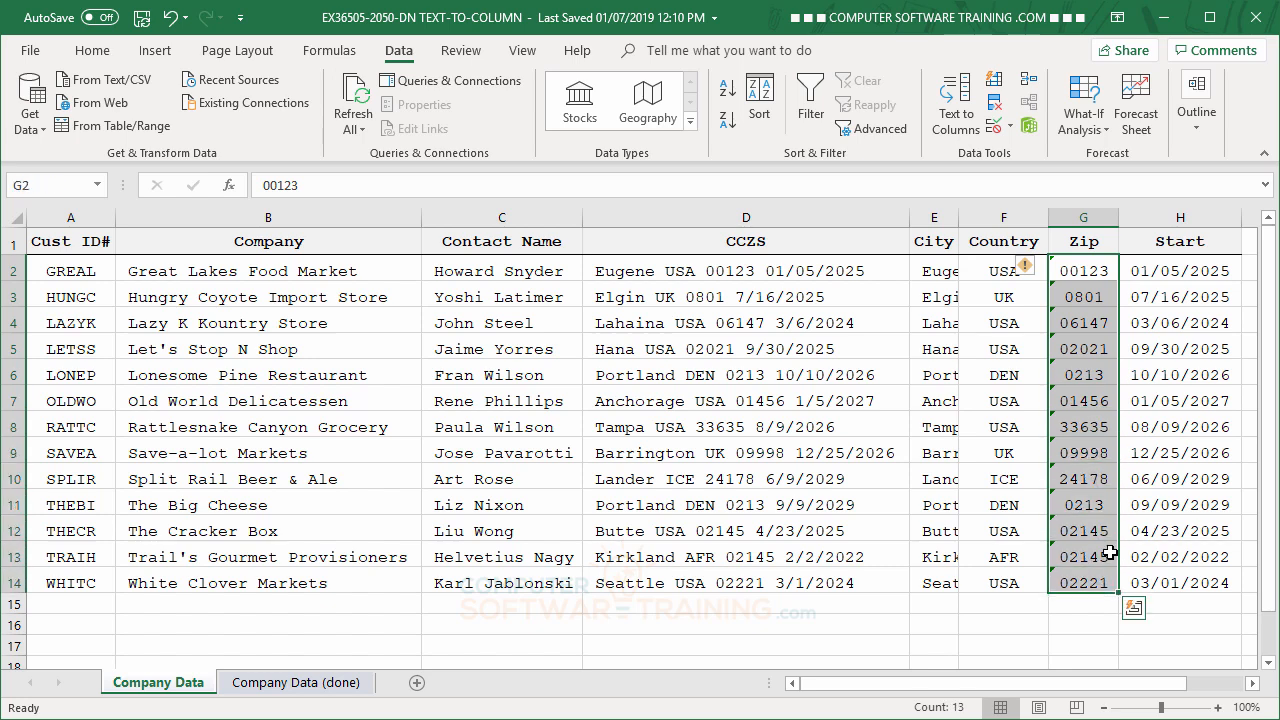
{"action": "left_click", "coordinate": [1028, 272]}
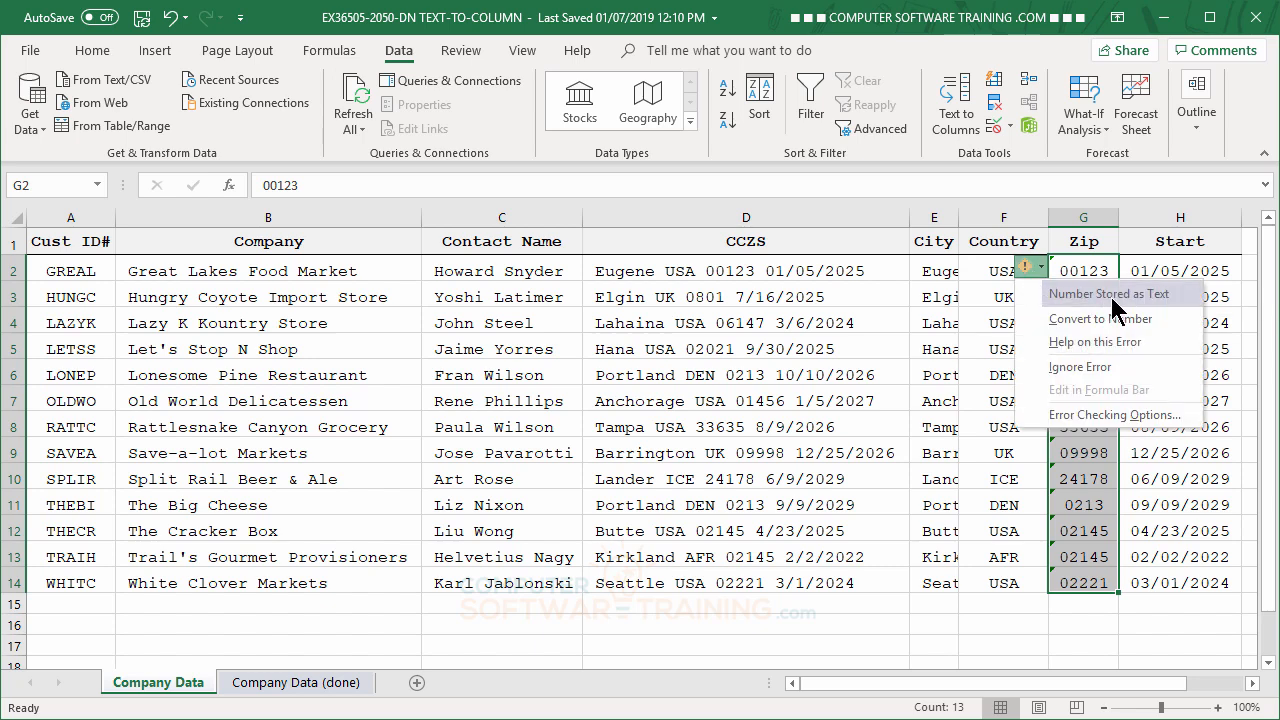
{"action": "left_click", "coordinate": [1078, 370]}
{"action": "left_click", "coordinate": [1076, 403]}
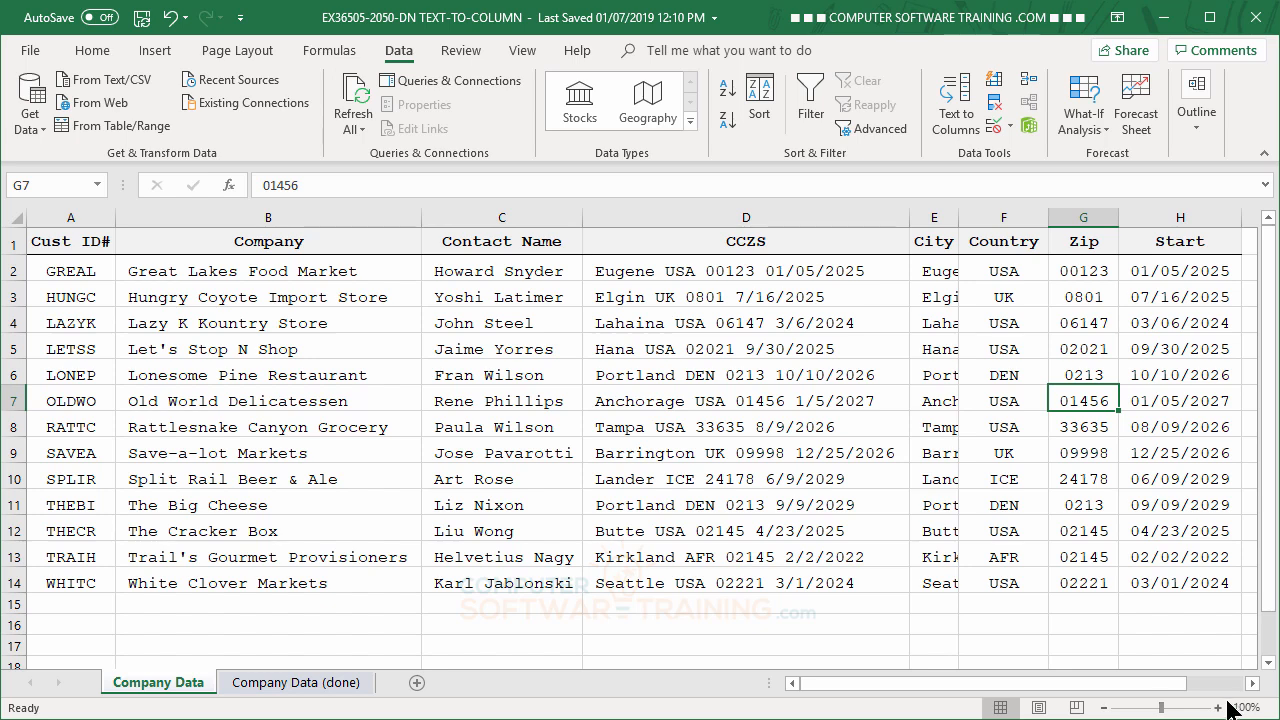
Step: Delete the CCZS column and autofit the City column to its contents
{"action": "left_click", "coordinate": [1252, 683]}
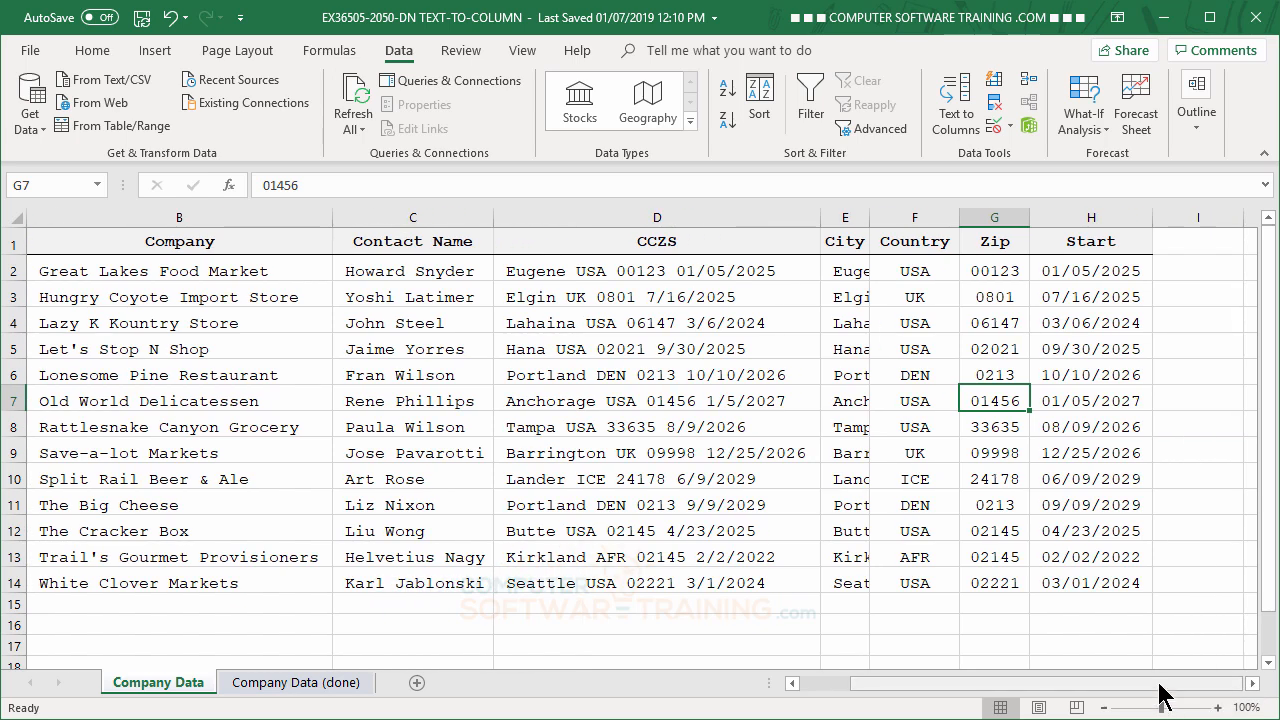
{"action": "left_click_drag", "start_coordinate": [1160, 689], "coordinate": [1060, 689]}
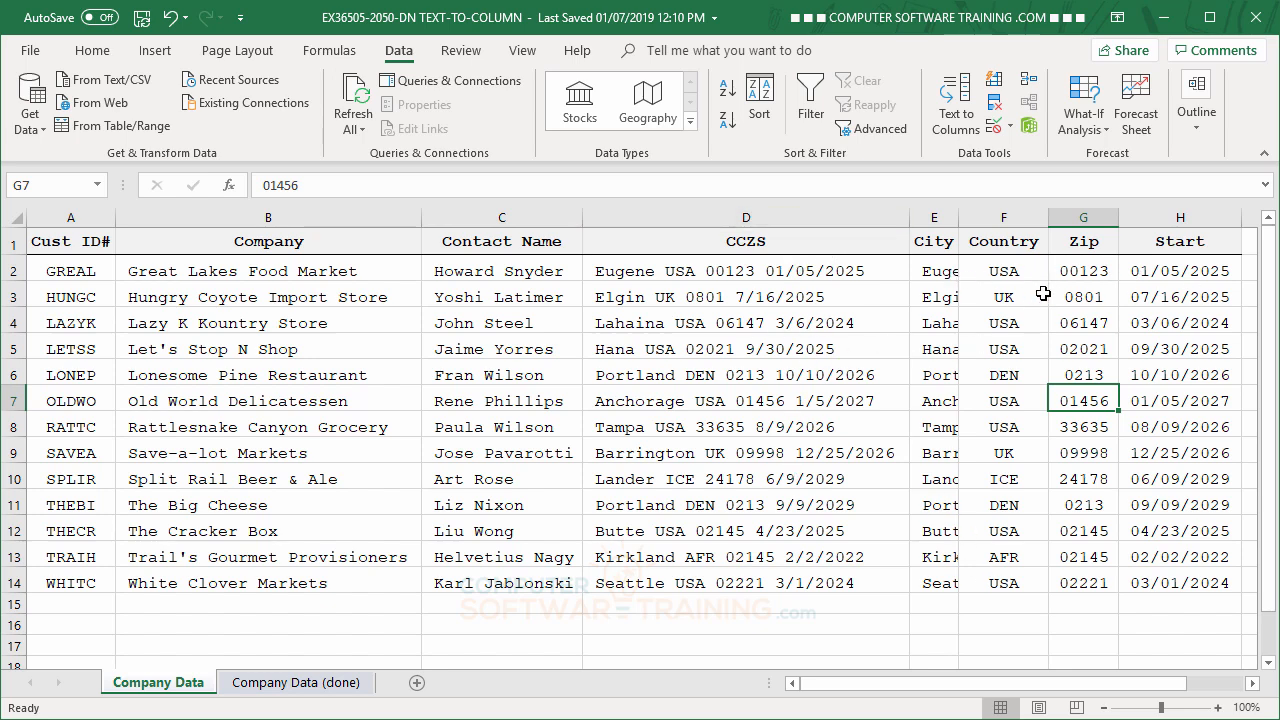
{"action": "left_click", "coordinate": [732, 217]}
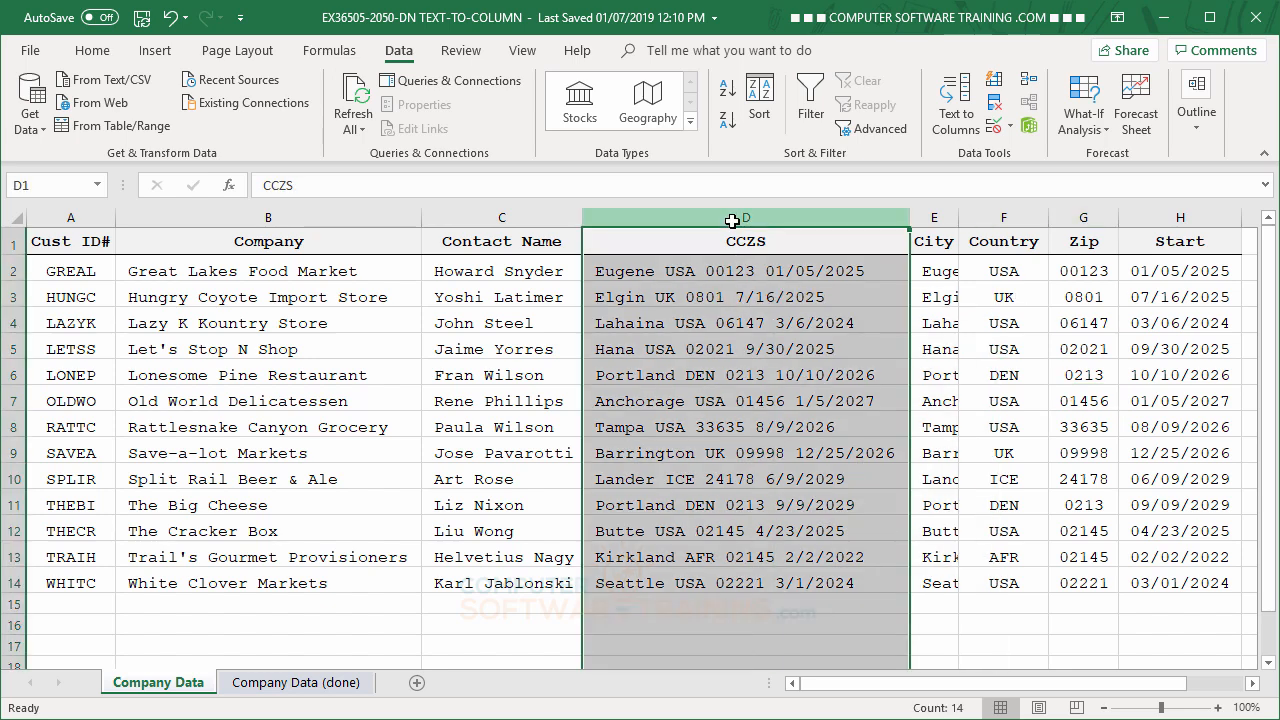
{"action": "right_click", "coordinate": [732, 220]}
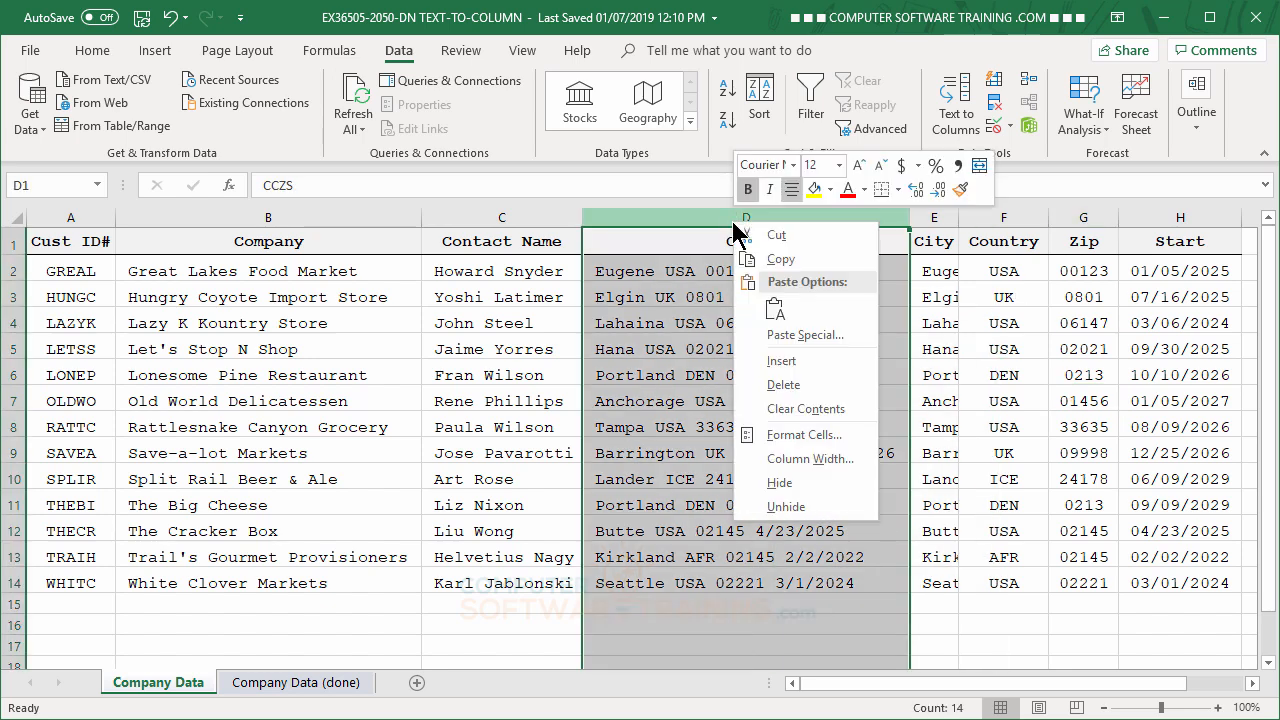
{"action": "left_click", "coordinate": [780, 386]}
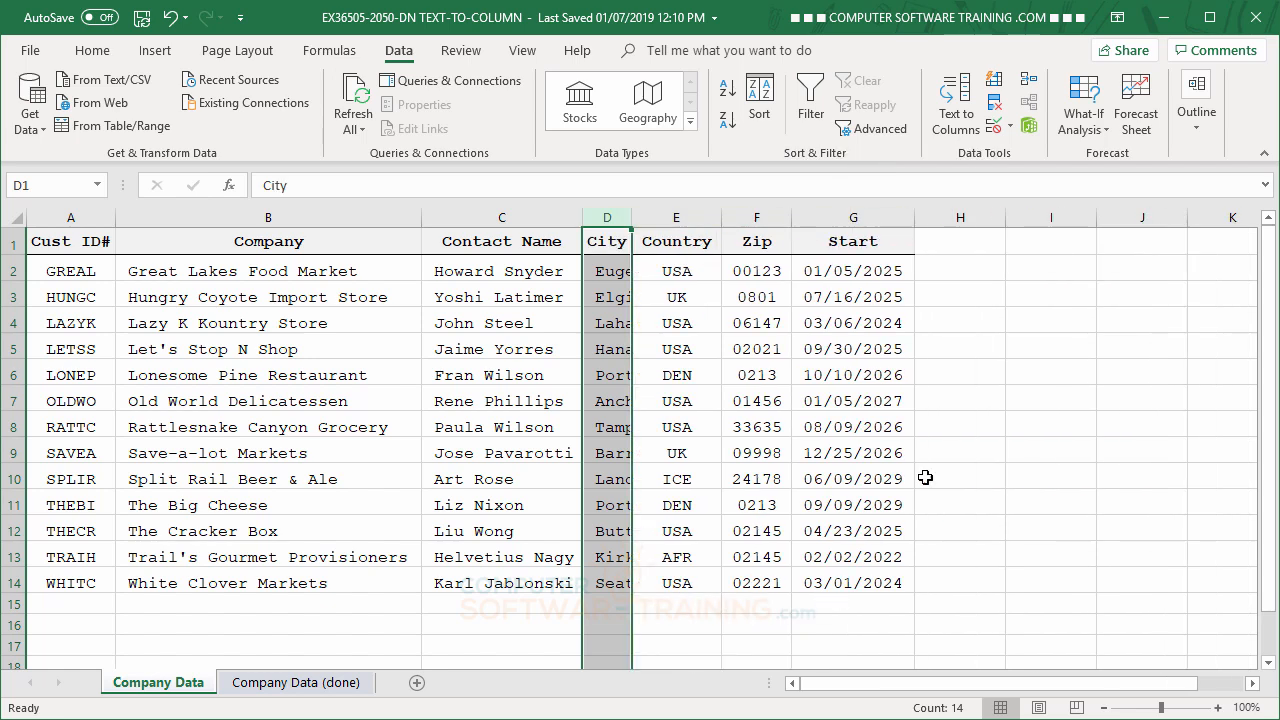
{"action": "left_click", "coordinate": [1058, 390]}
{"action": "double_click", "coordinate": [632, 217]}
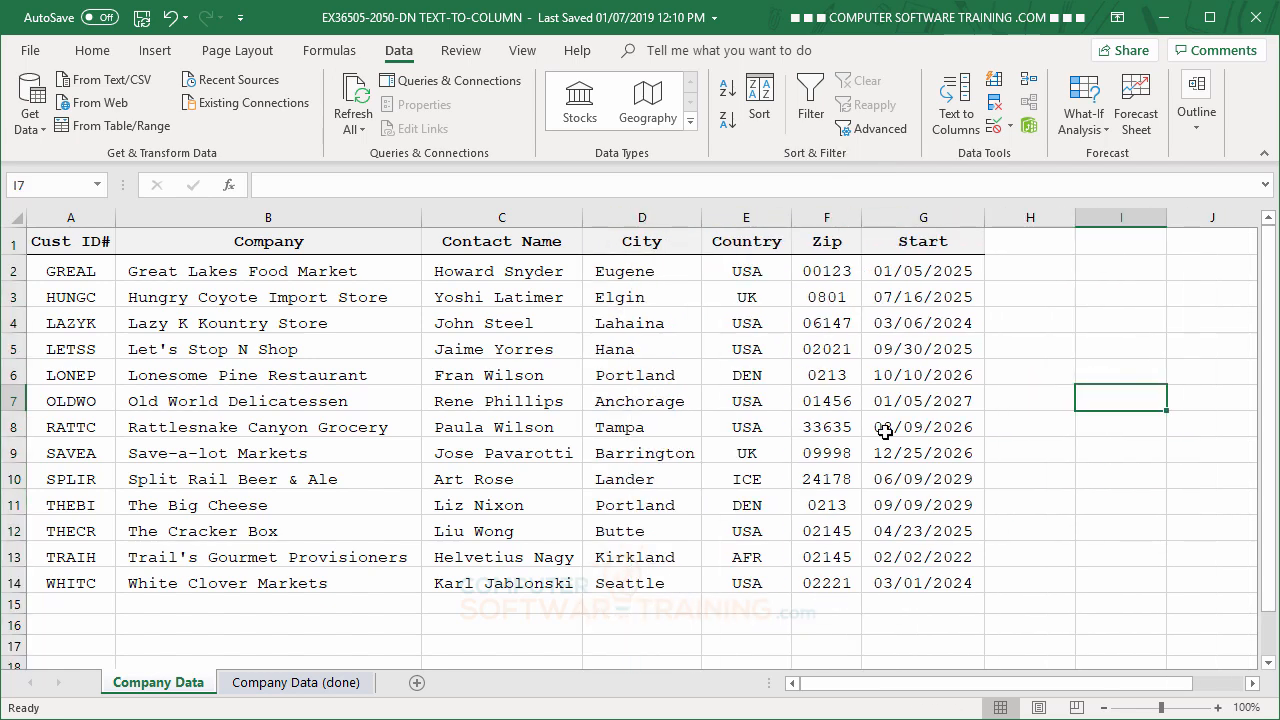